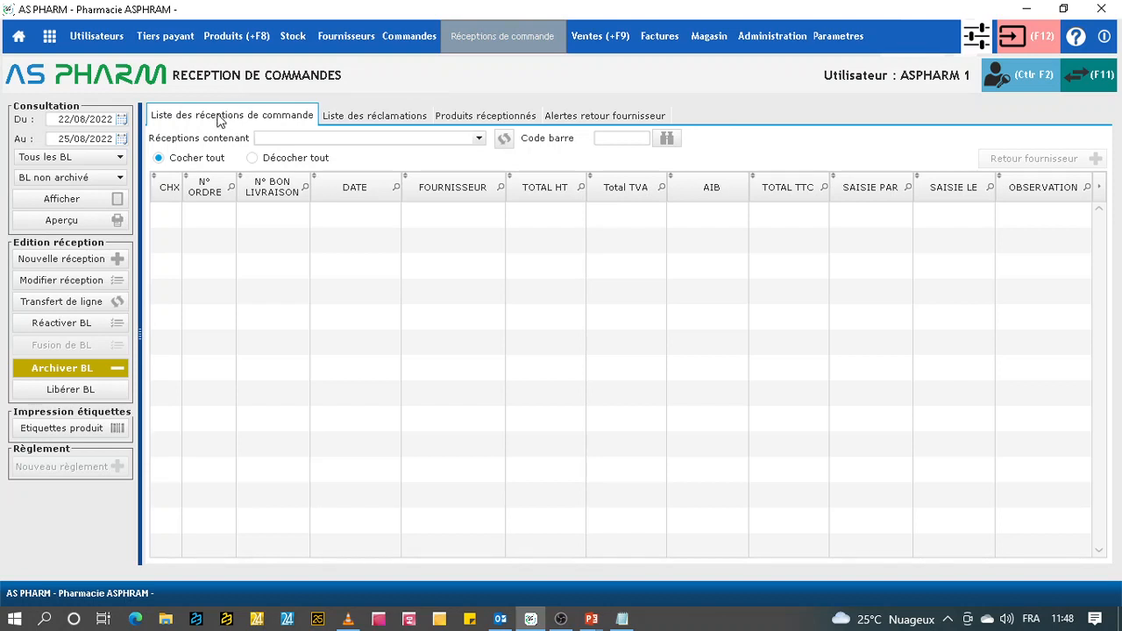
Step: Start a new order reception and choose UBIPHARM-BENIN as its supplier
left_click(59, 261)
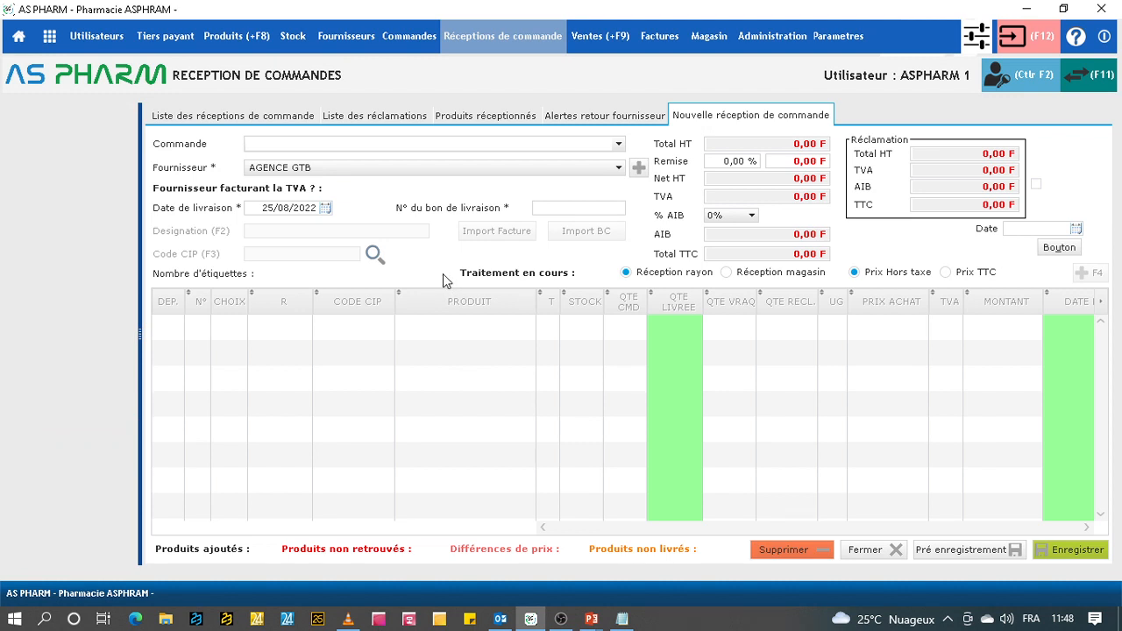
left_click(514, 170)
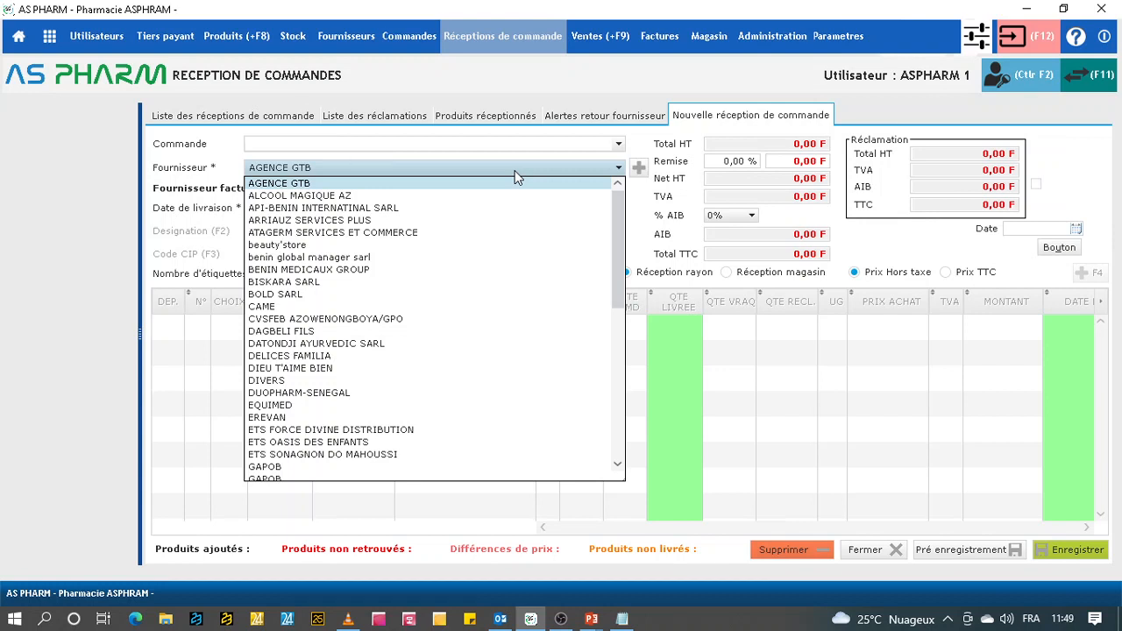
type("ubip")
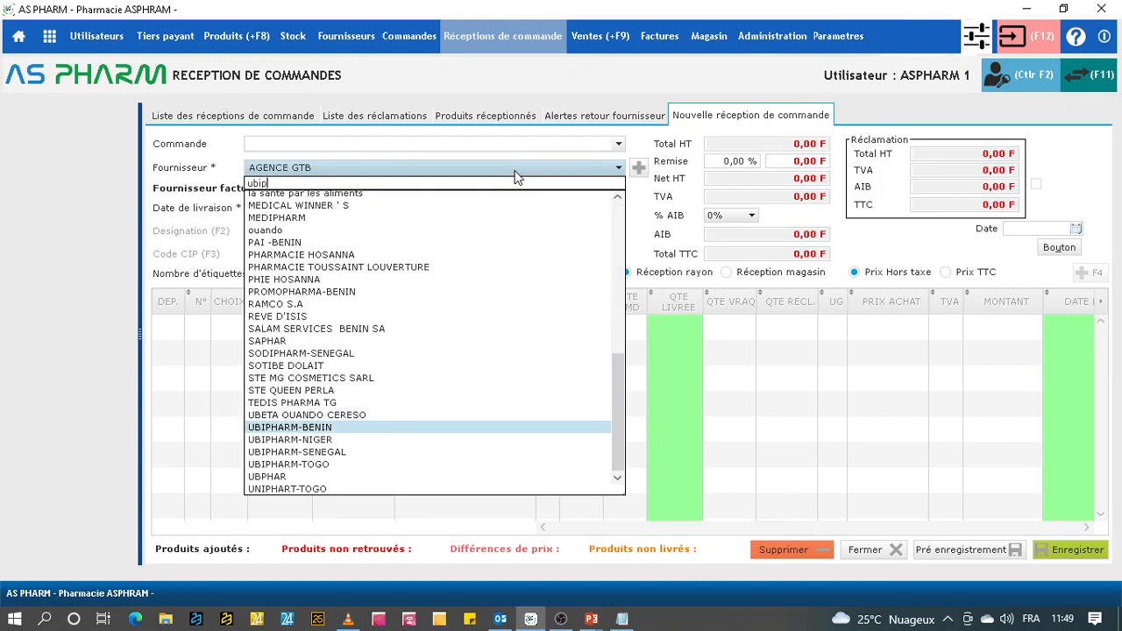
left_click(318, 427)
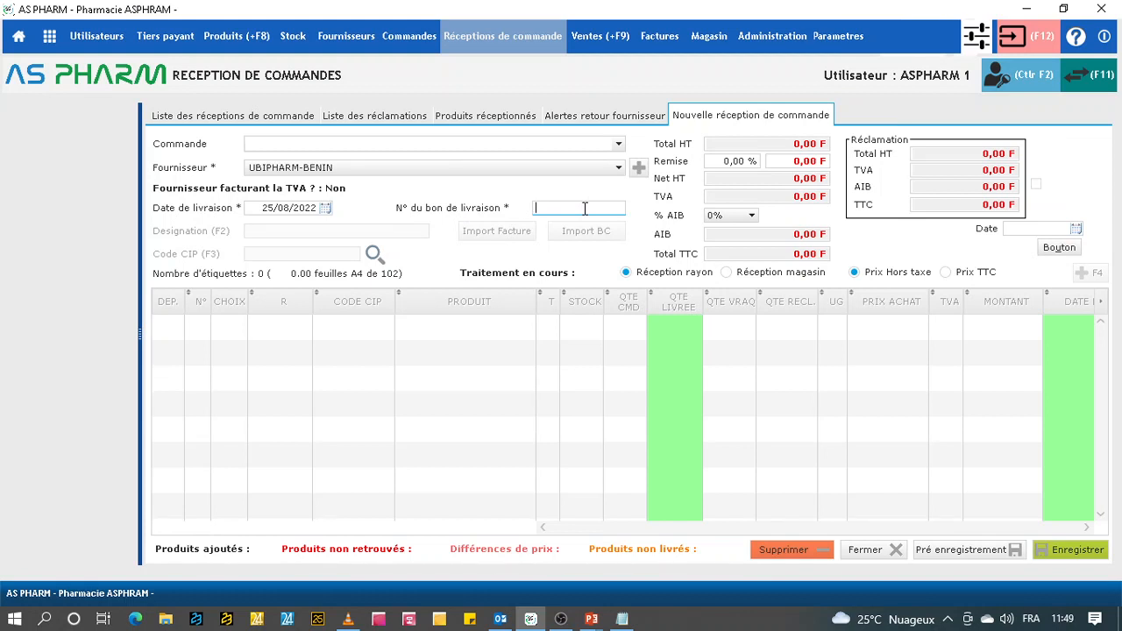
Step: Enter CoO/4878 as the delivery note number of the new reception
left_click(585, 207)
type("CC")
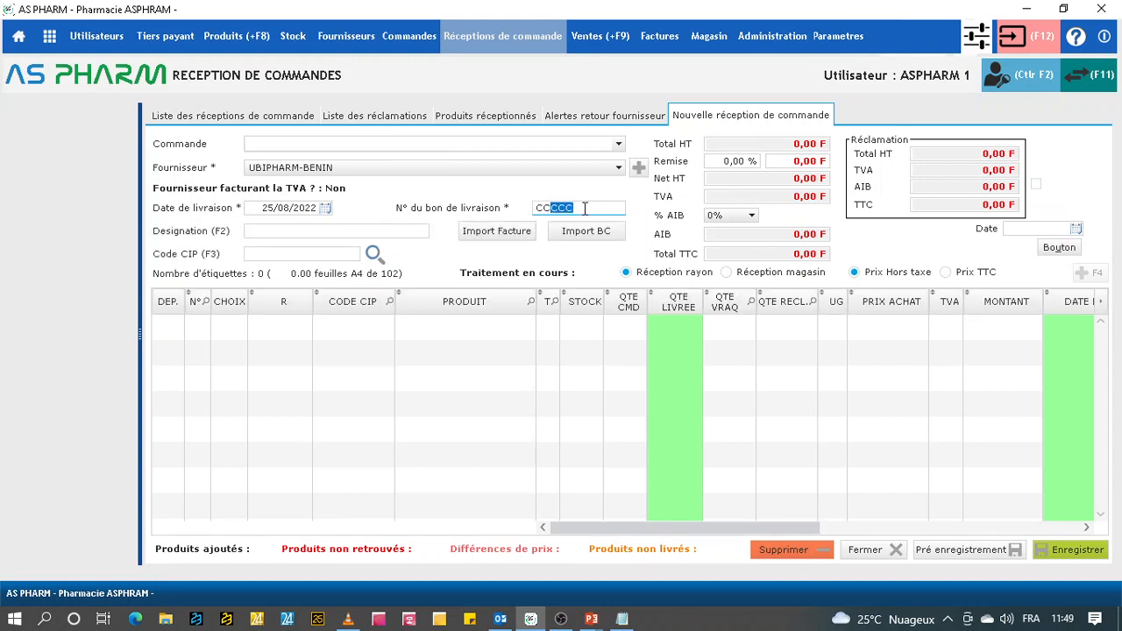
key("Delete")
type("CC")
key("BackSpace")
key("BackSpace")
key("BackSpace")
type("O")
key("Delete")
type("O/4878")
Step: Try to look up a product by the CIP code 00124566, and clear the code
left_click(271, 253)
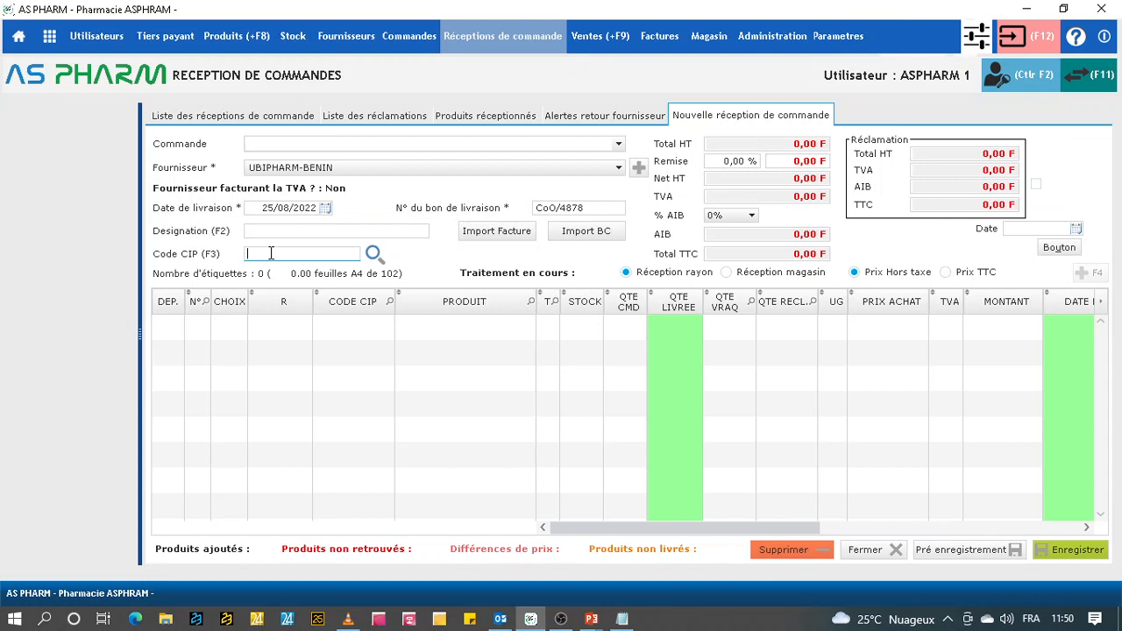
type("00124566")
key("BackSpace")
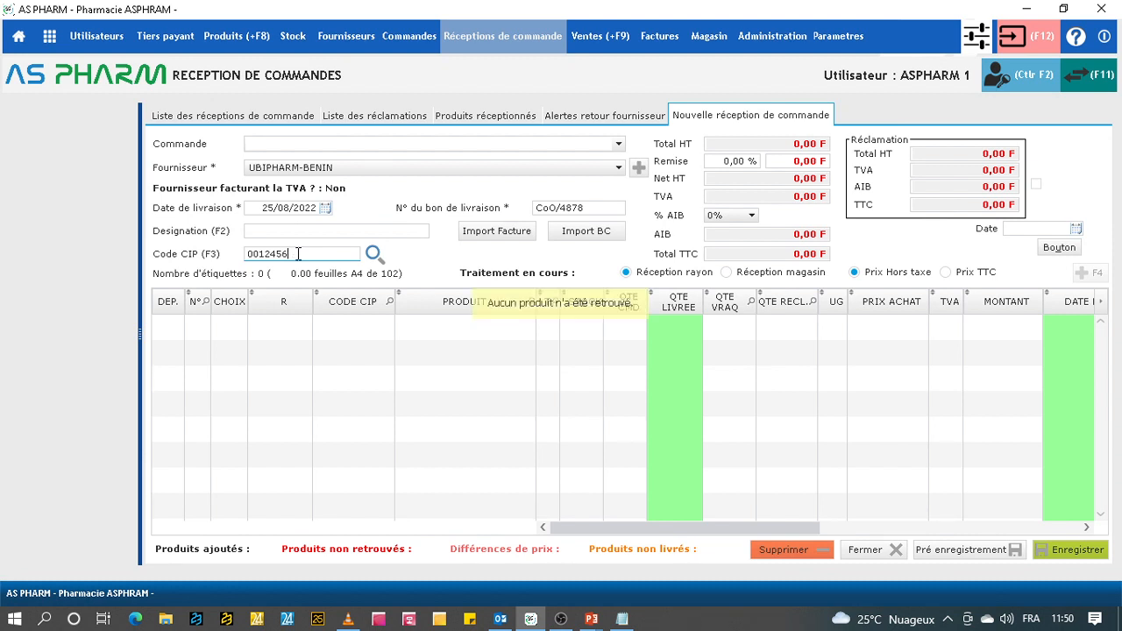
key("BackSpace")
key("BackSpace")
key("BackSpace")
key("BackSpace")
key("BackSpace")
key("BackSpace")
key("BackSpace")
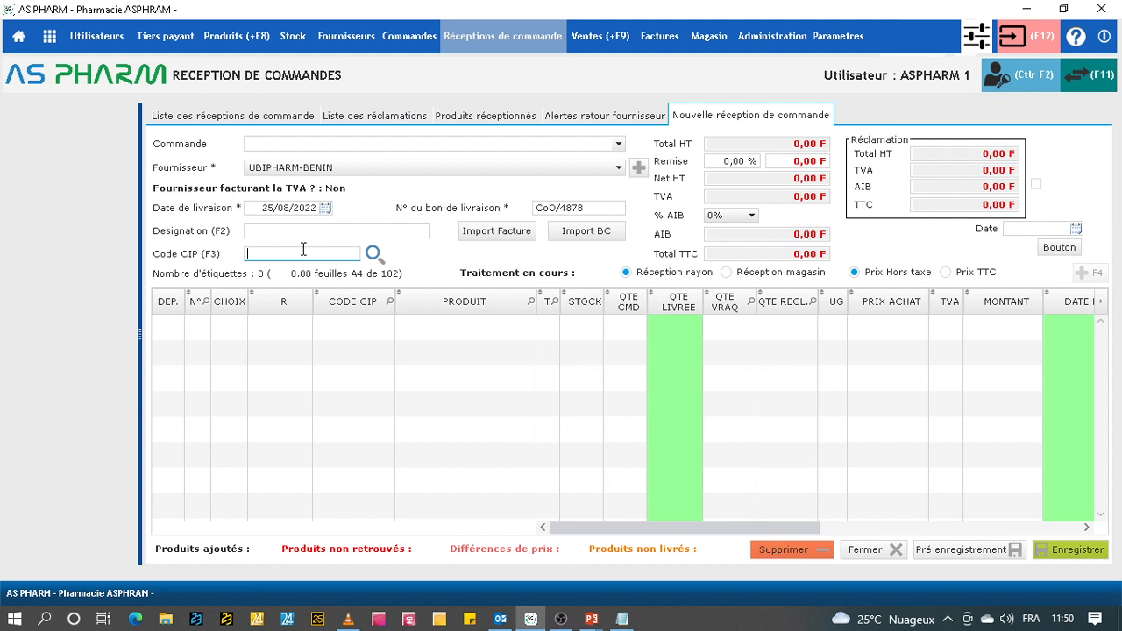
left_click(304, 250)
Step: Search for the product by its designation with the text "dolip"
left_click(272, 229)
type("dol")
type("ipro")
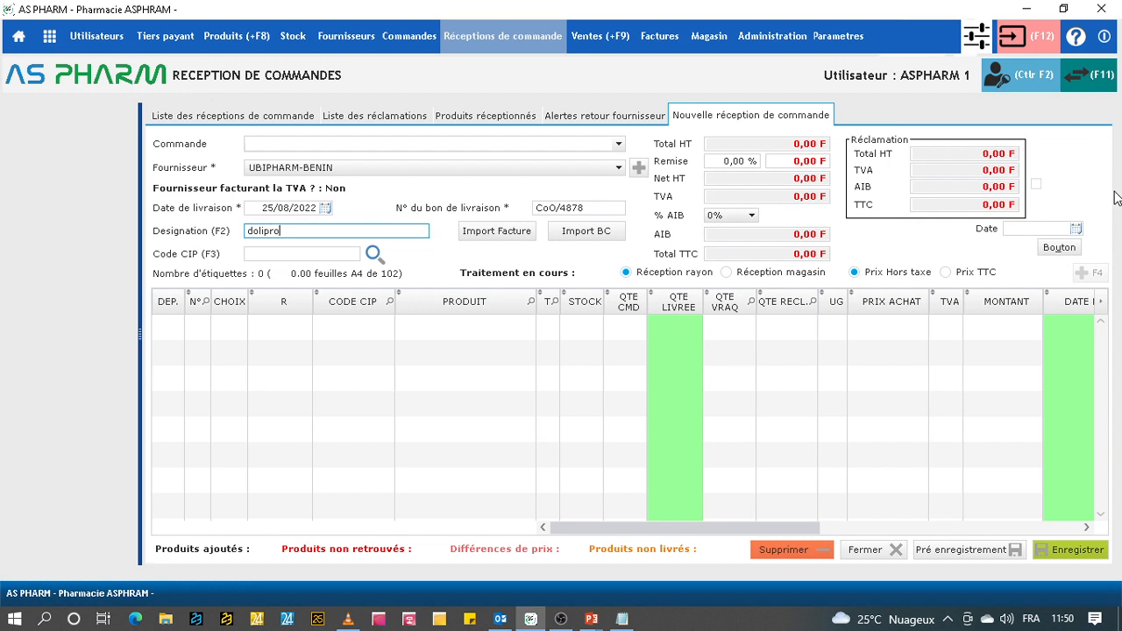
key("BackSpace")
key("BackSpace")
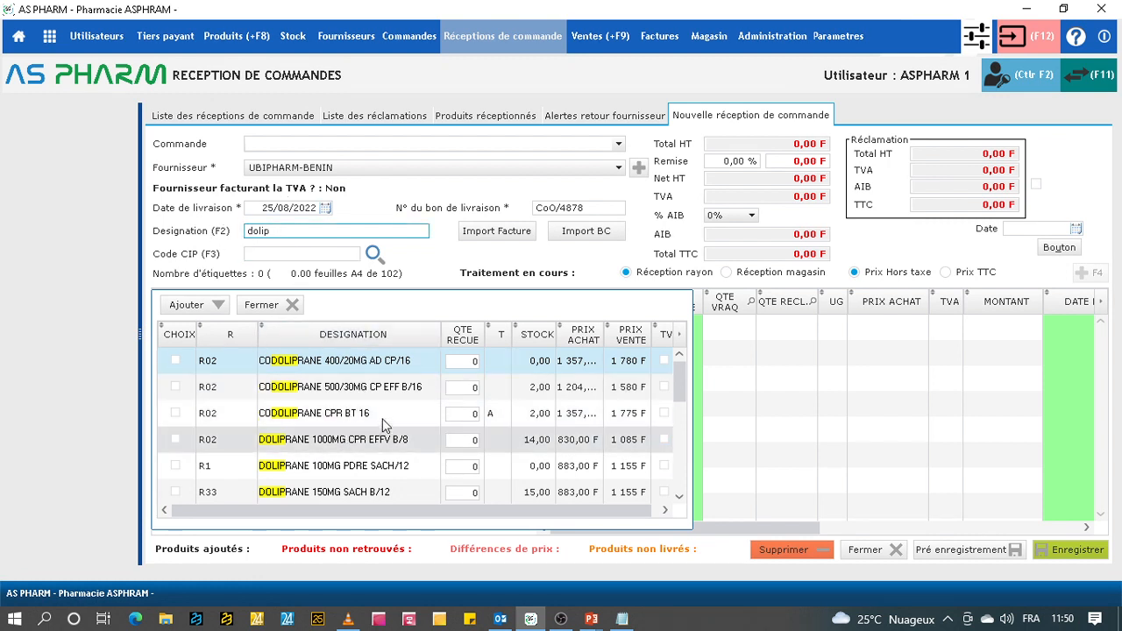
Step: Add DOLIPRANE 1G CPR B/8 to the reception with a received quantity of 25, and close the product list
scroll(386, 412, "down", 1)
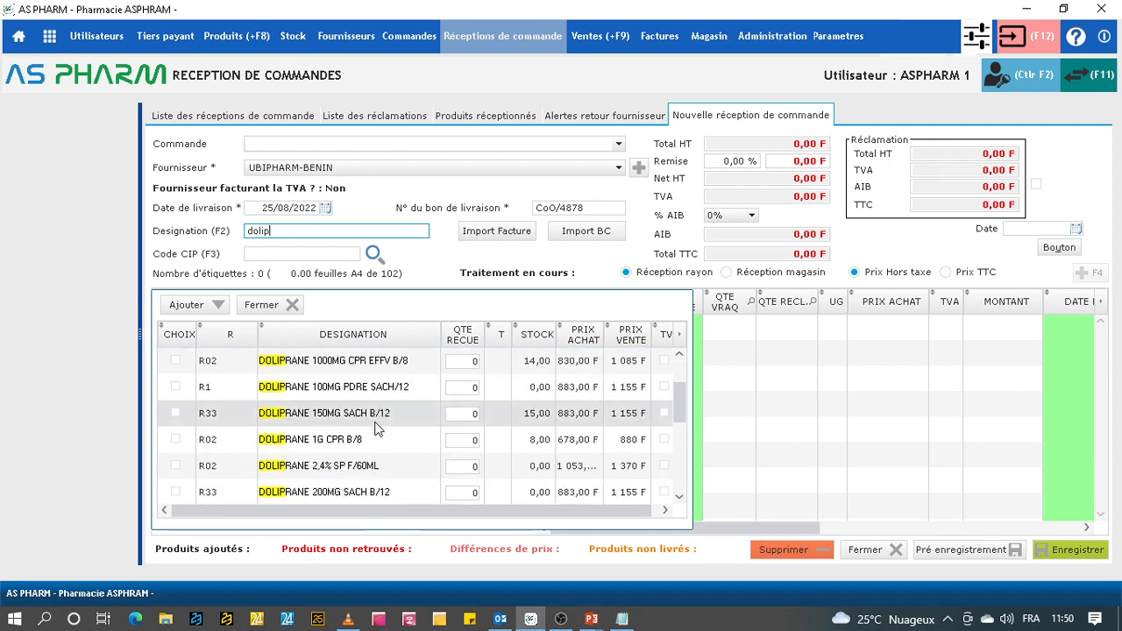
left_click(174, 438)
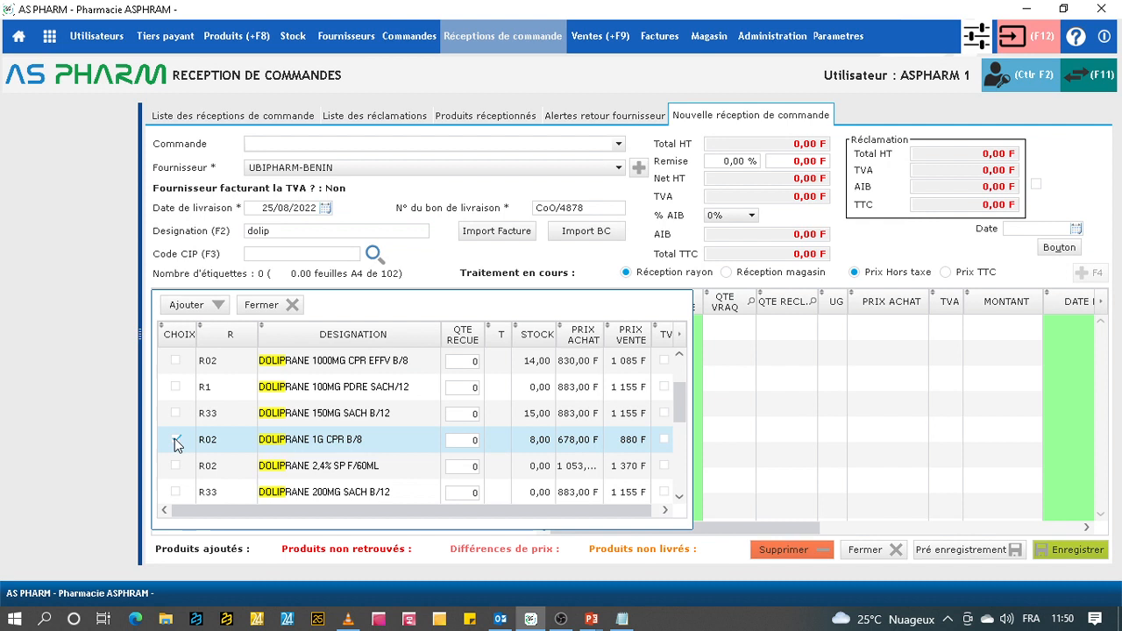
left_click(461, 441)
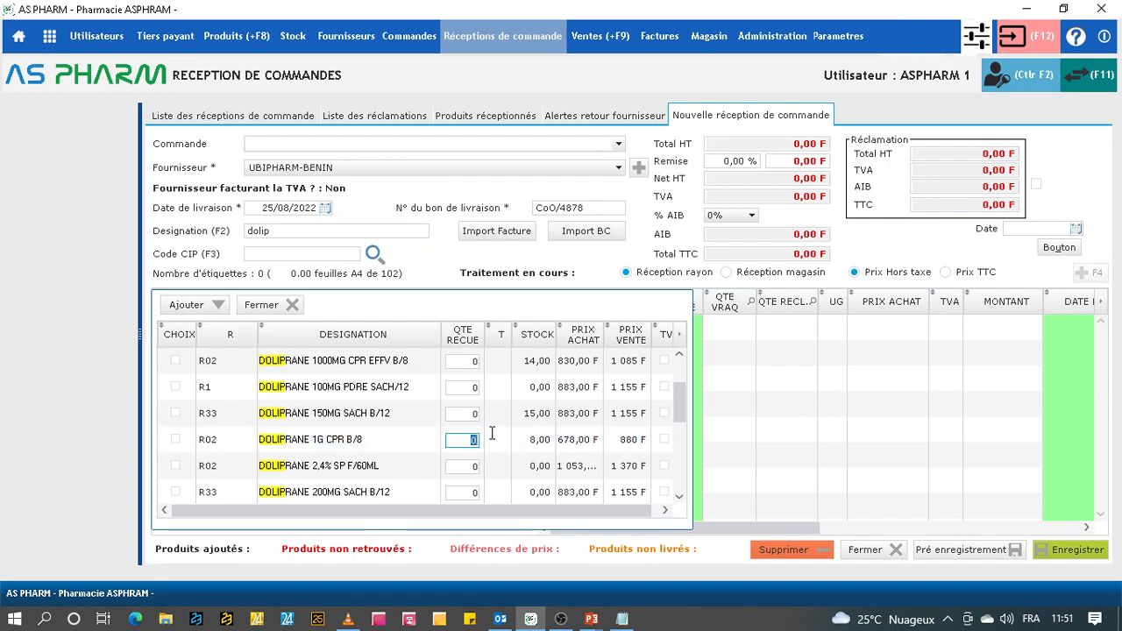
type("25")
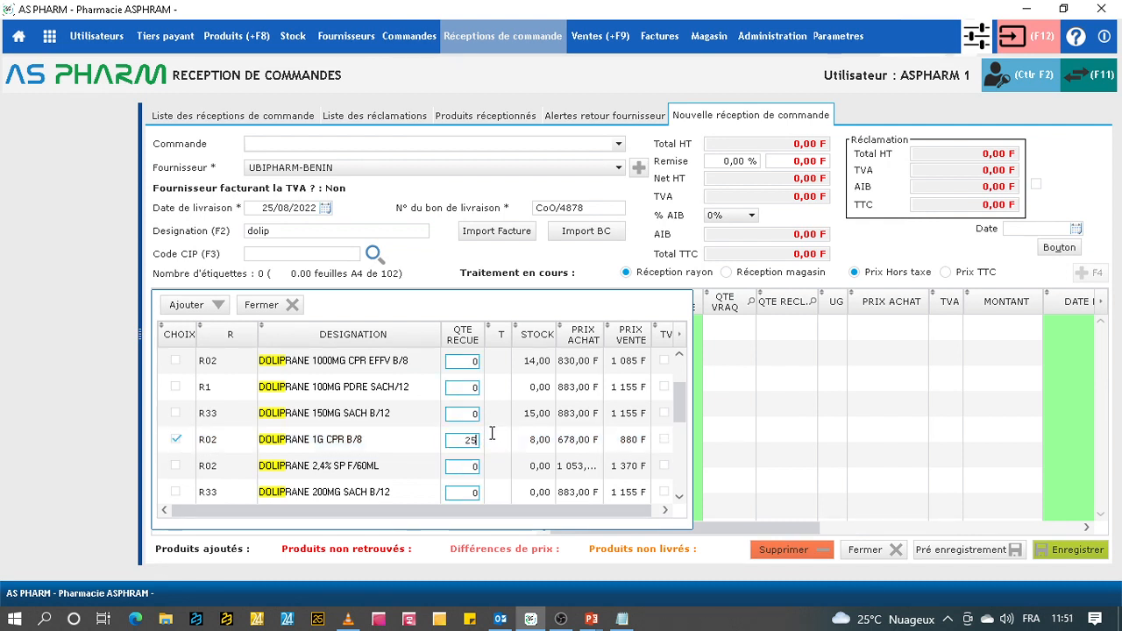
left_click(188, 307)
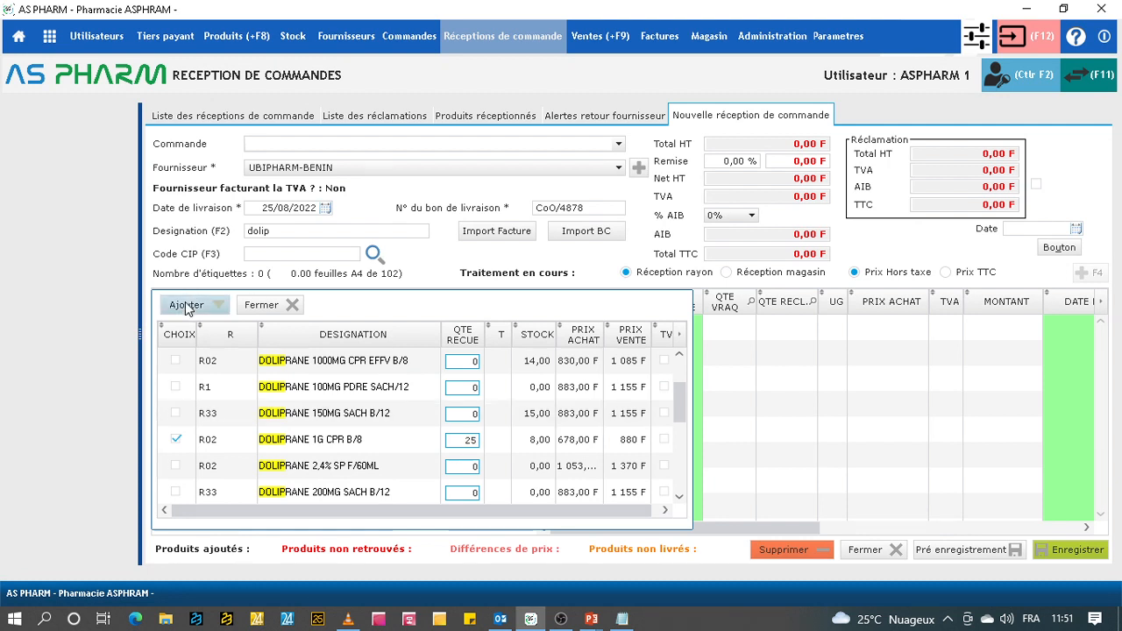
left_click(285, 307)
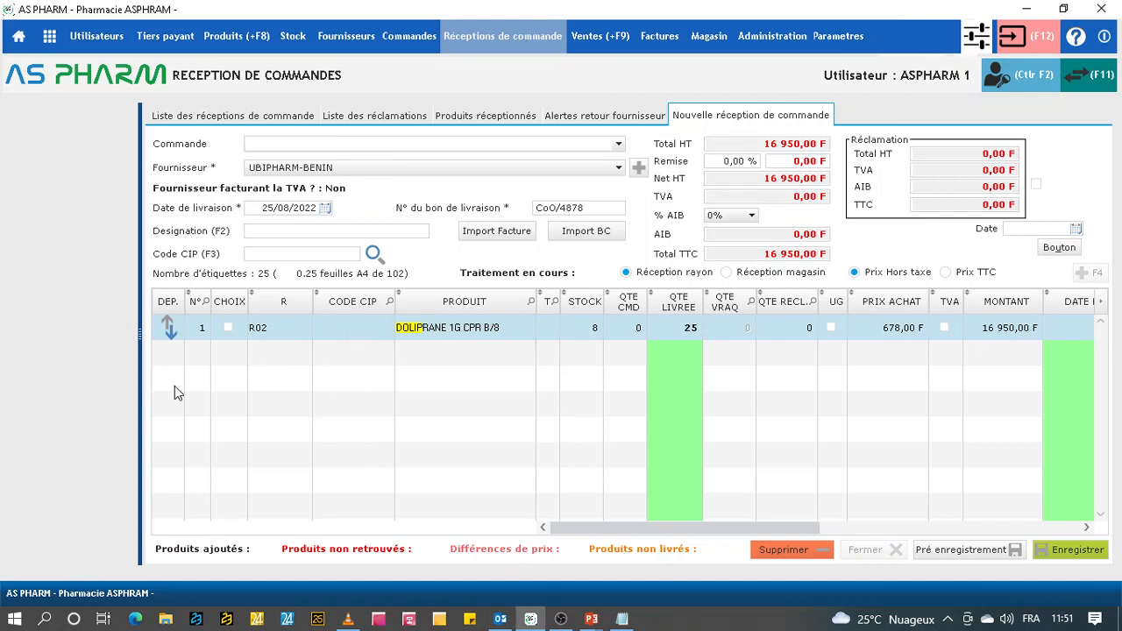
Step: Check the DOLIPRANE line's CIP code, delivered quantity and purchase price, and set its expiry date to 01/01/2026
left_click(340, 331)
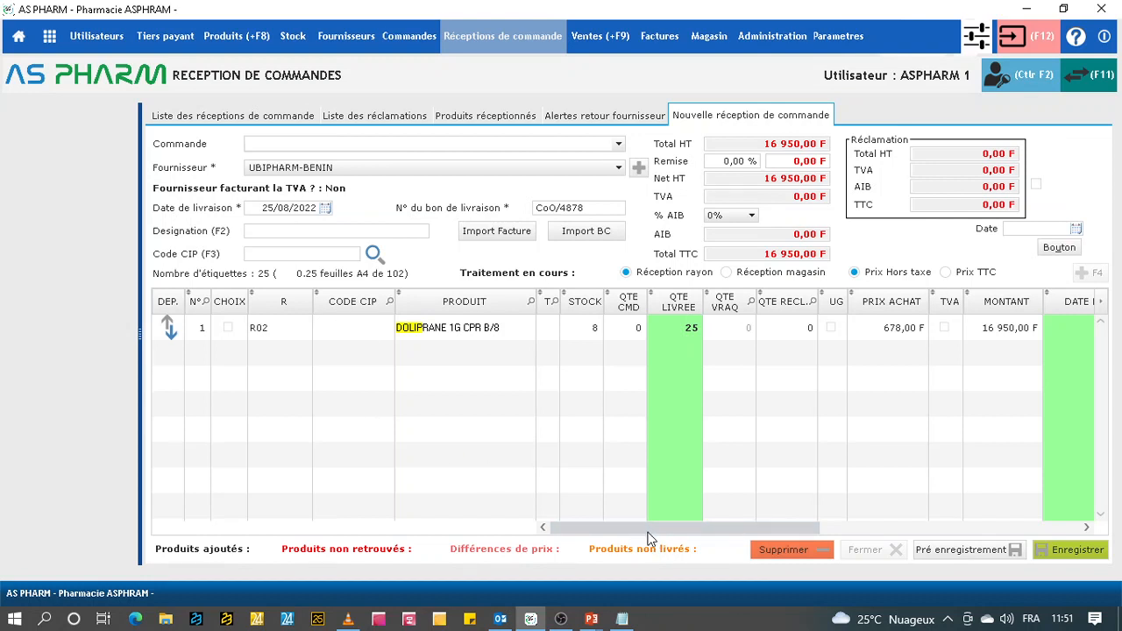
left_click_drag(649, 532, 682, 517)
left_click(595, 327)
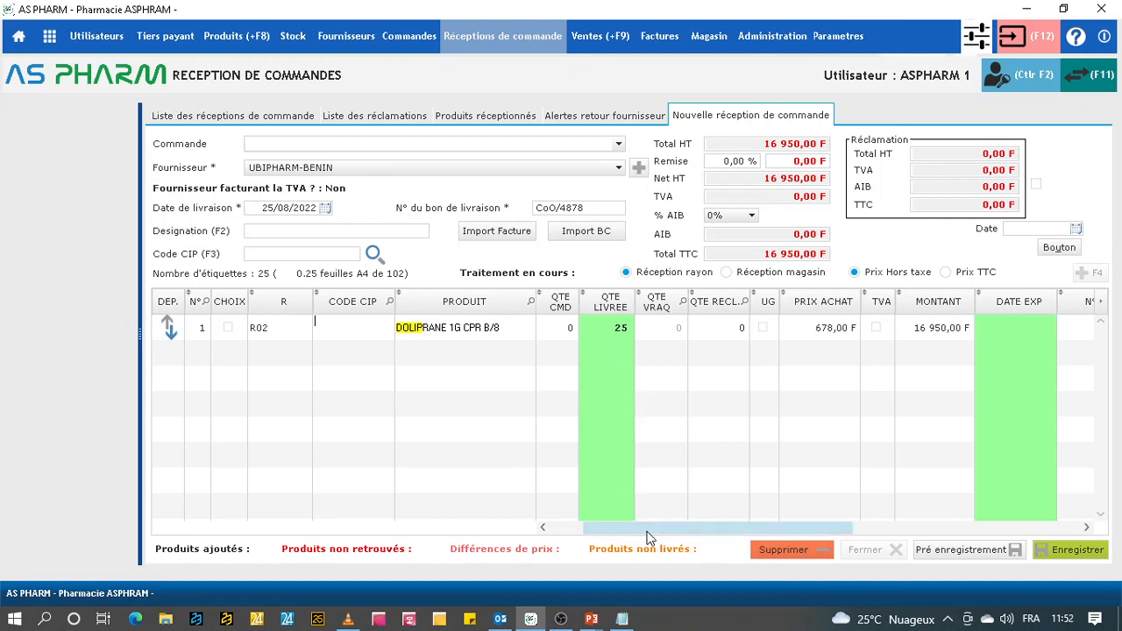
left_click_drag(654, 532, 694, 525)
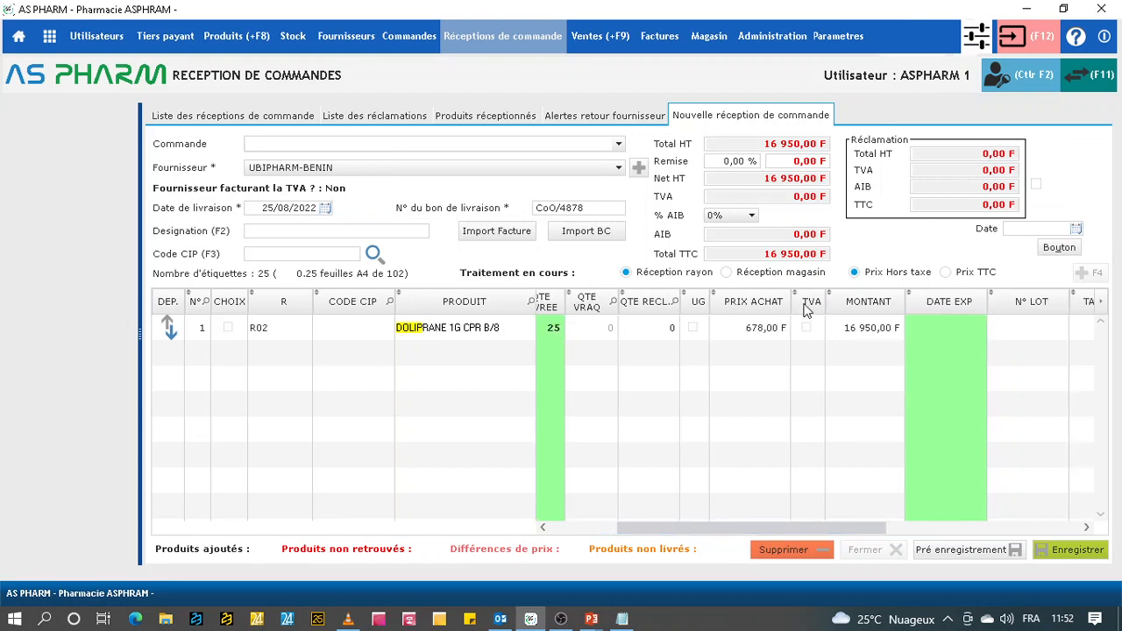
left_click(736, 328)
scroll(764, 527, "right", 3)
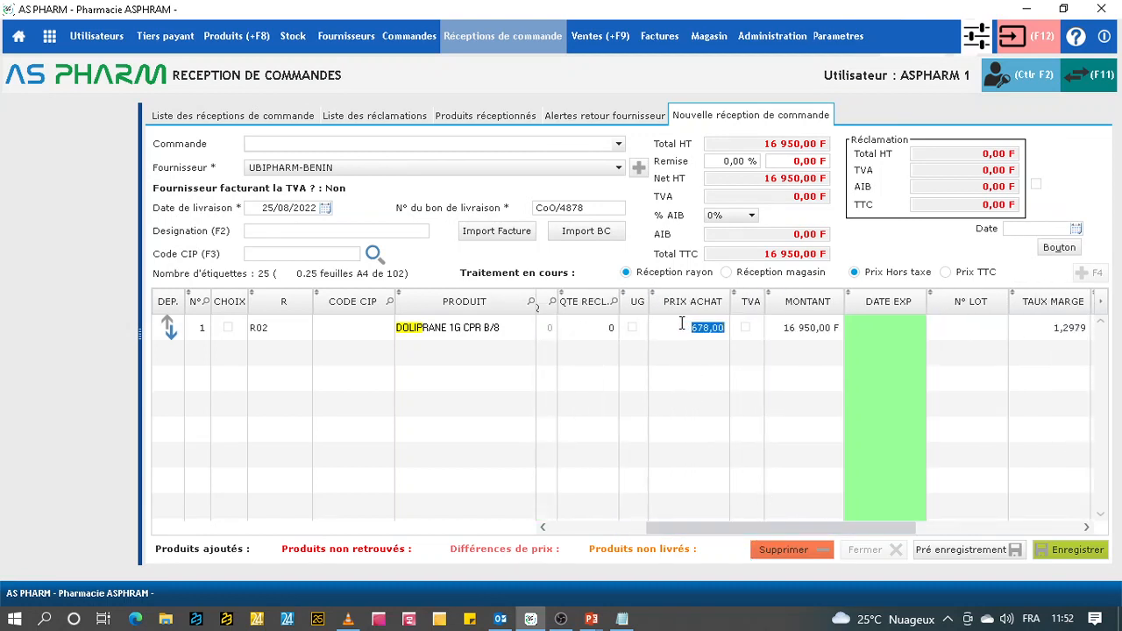
scroll(765, 528, "right", 5)
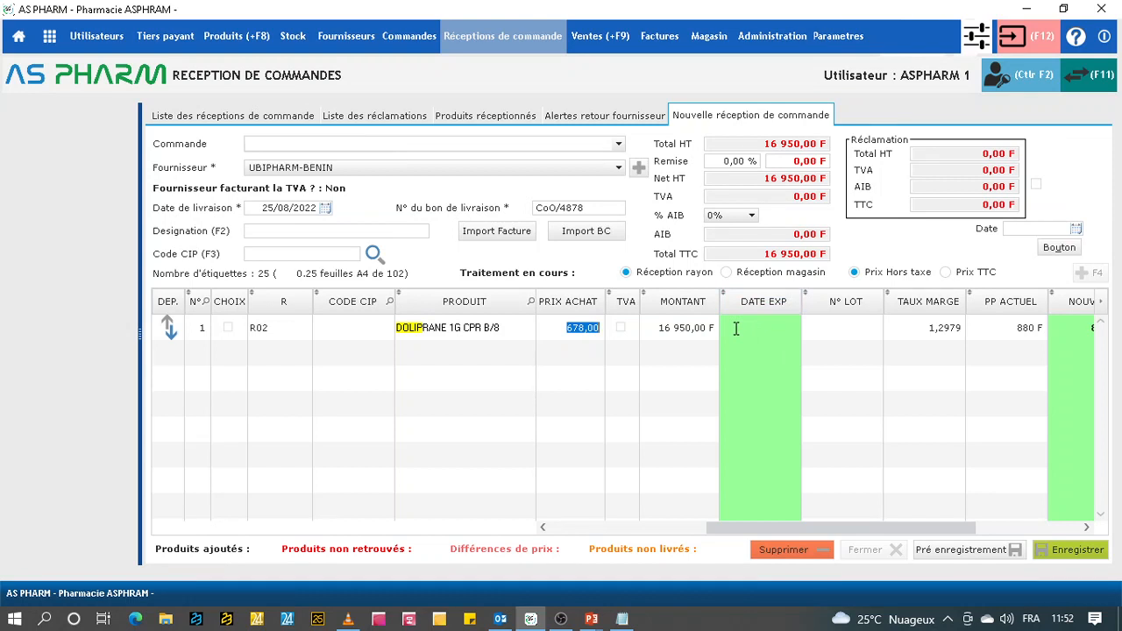
left_click(736, 327)
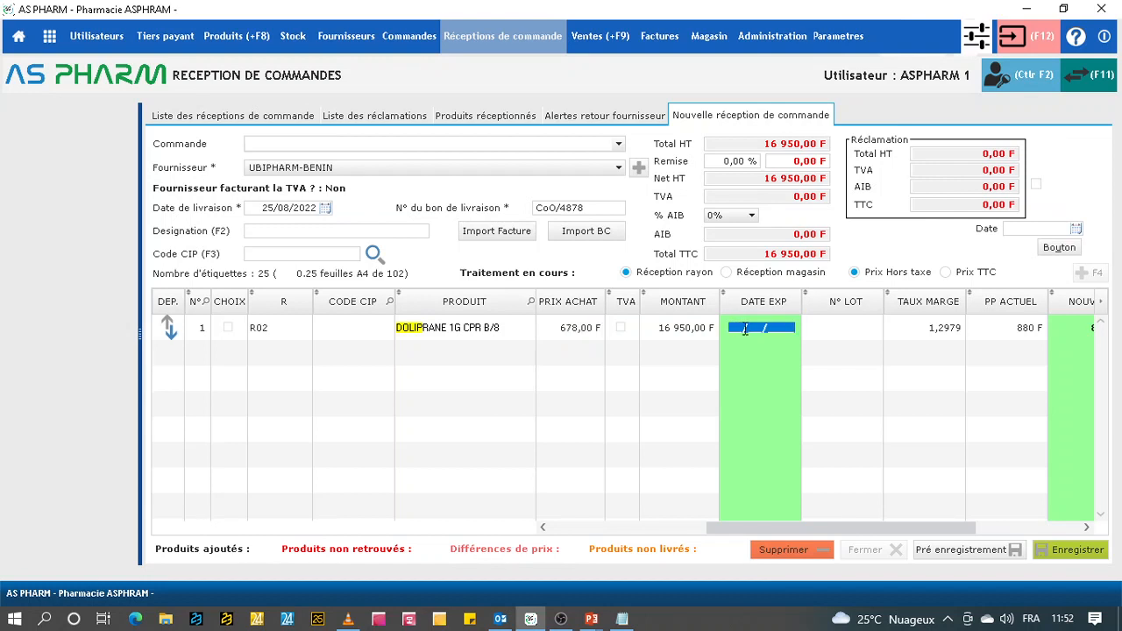
type("01/01/2026")
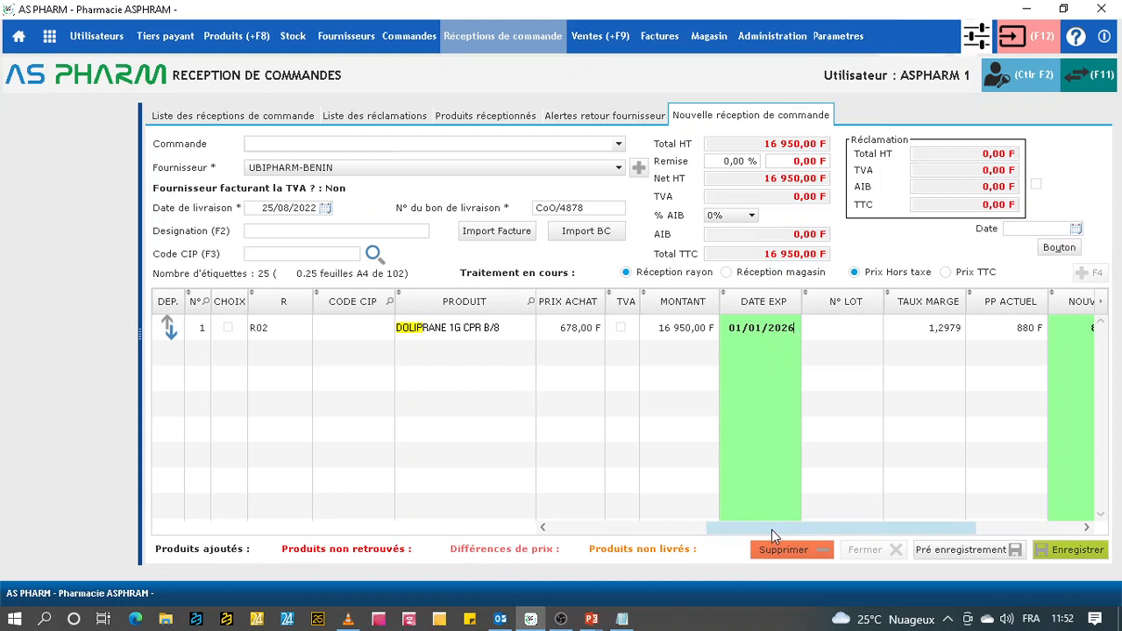
Step: Check the line's new public price and set the reception's AIB rate to 1 %
left_click_drag(772, 529, 894, 532)
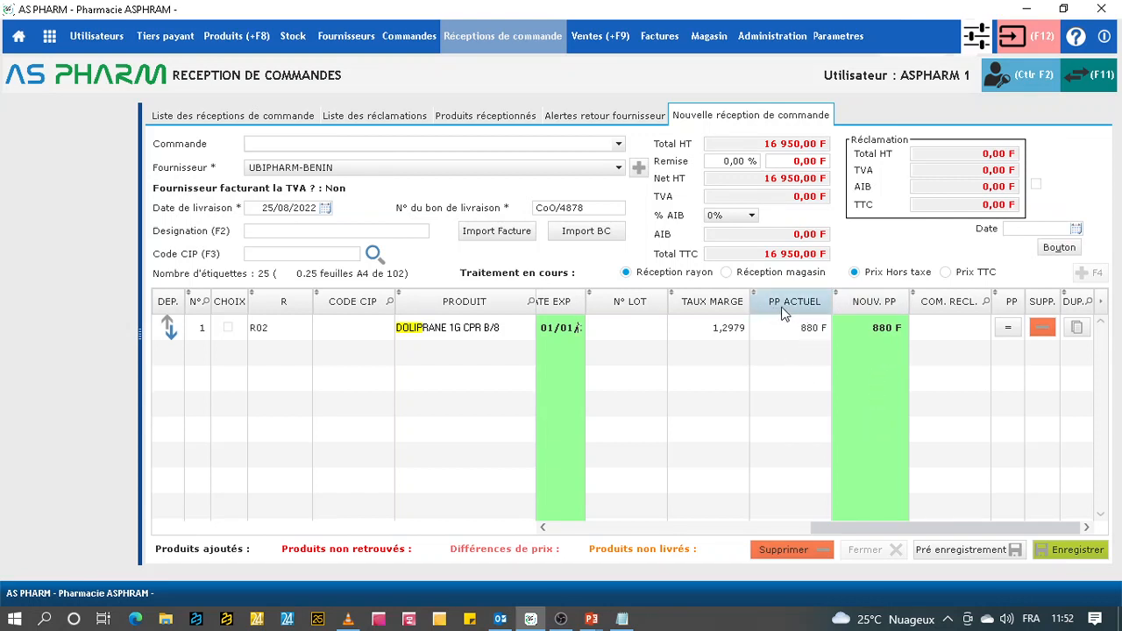
left_click(863, 329)
left_click(473, 432)
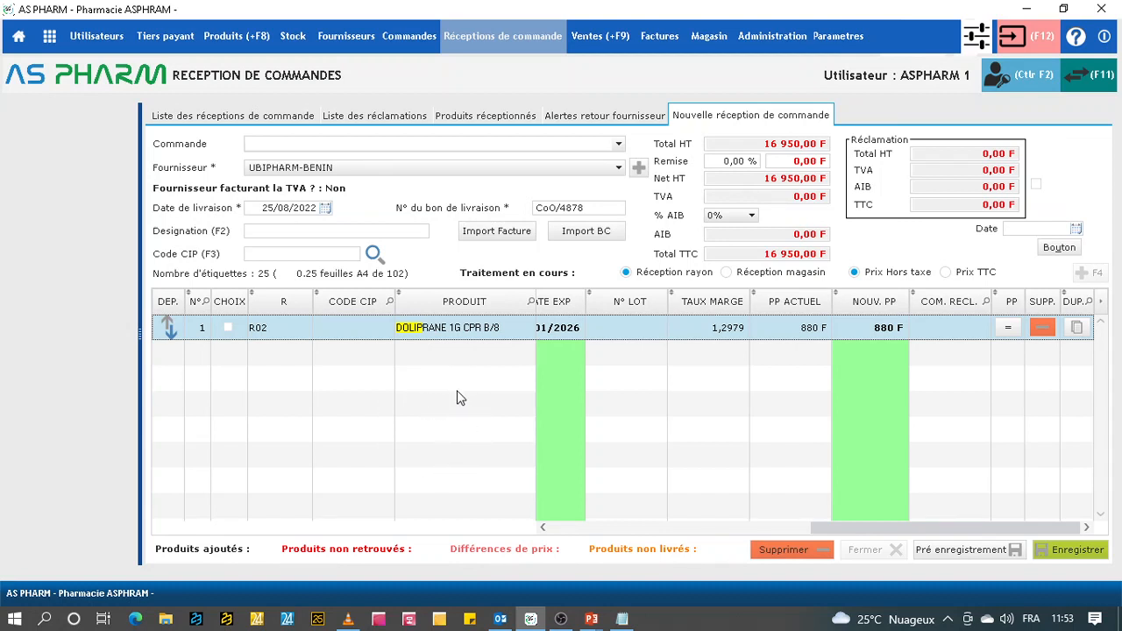
left_click(743, 223)
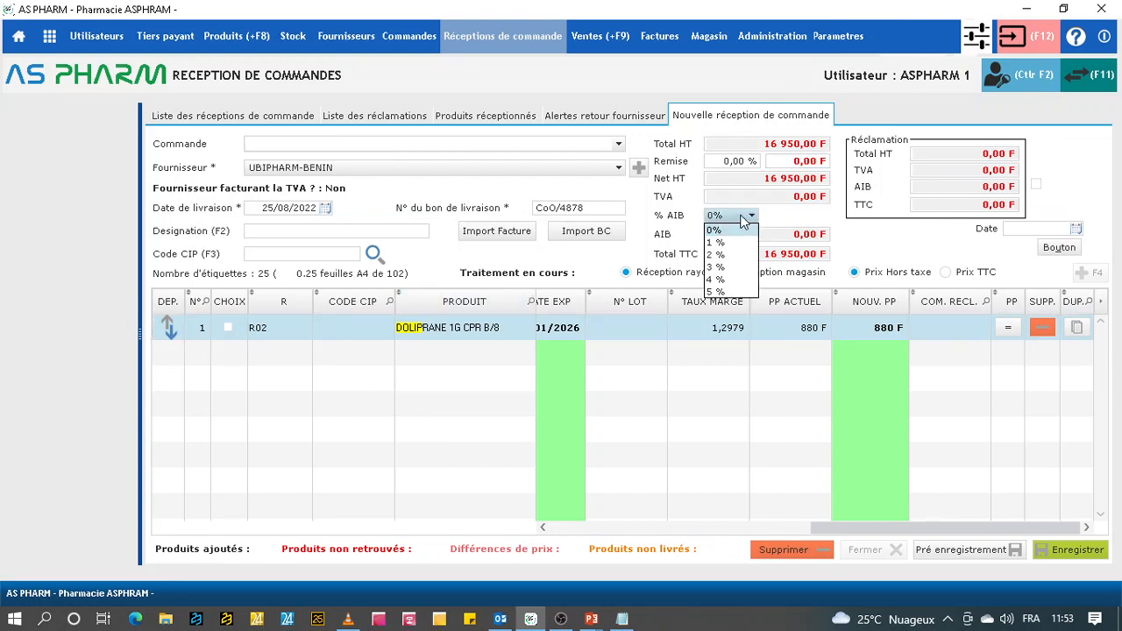
left_click(724, 243)
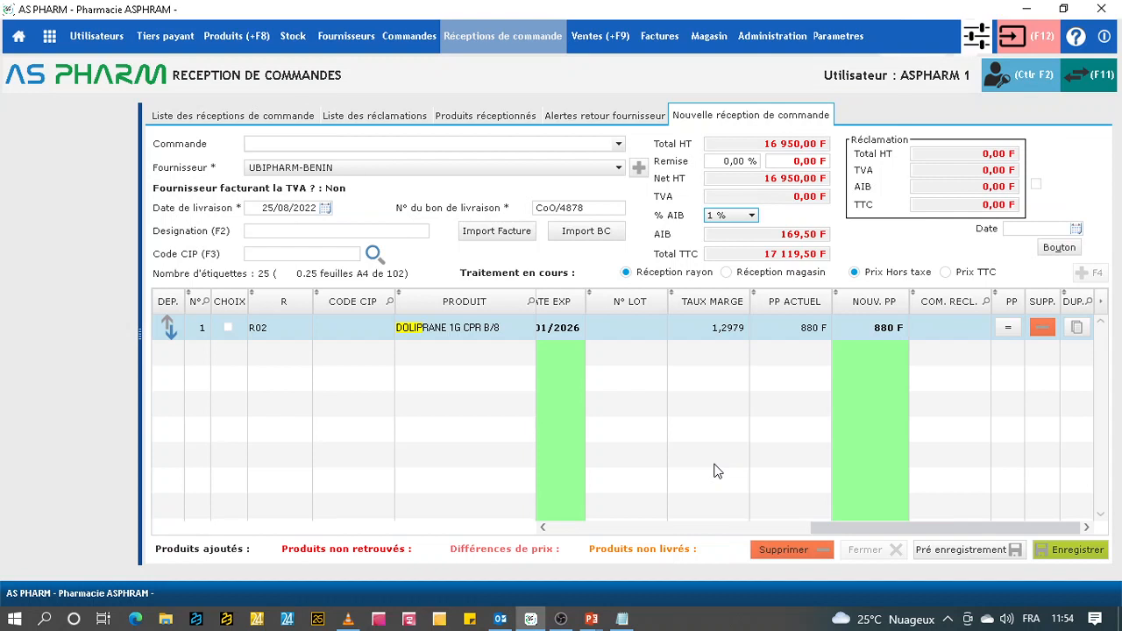
Step: Save the reception with confirmation, and close the stock entry report
left_click(1057, 548)
left_click(669, 368)
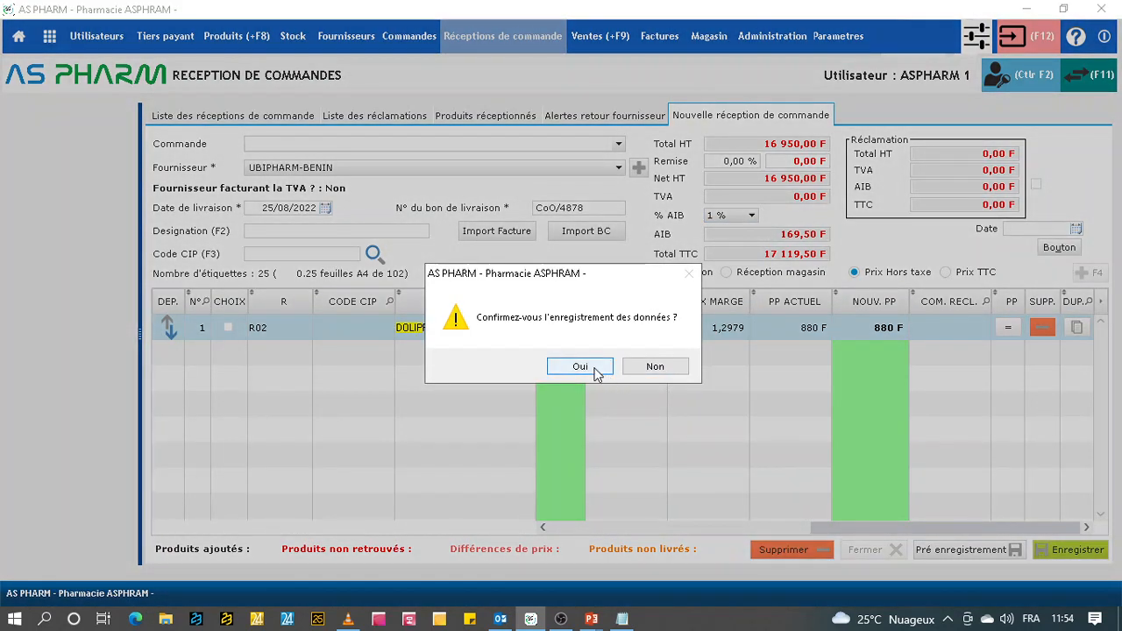
left_click(581, 366)
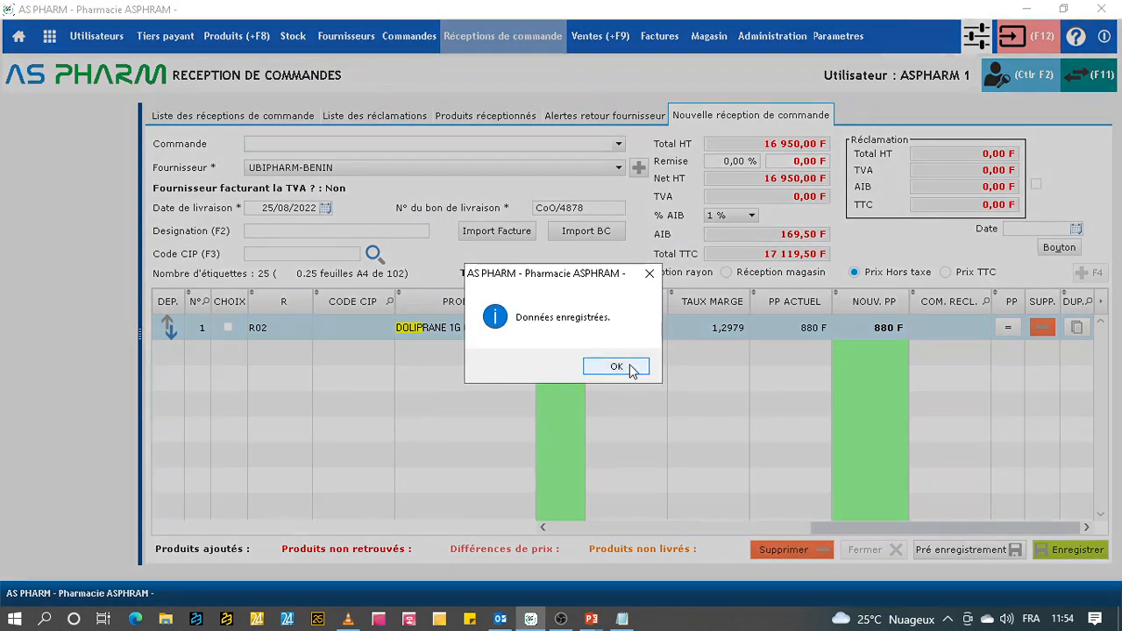
left_click(631, 371)
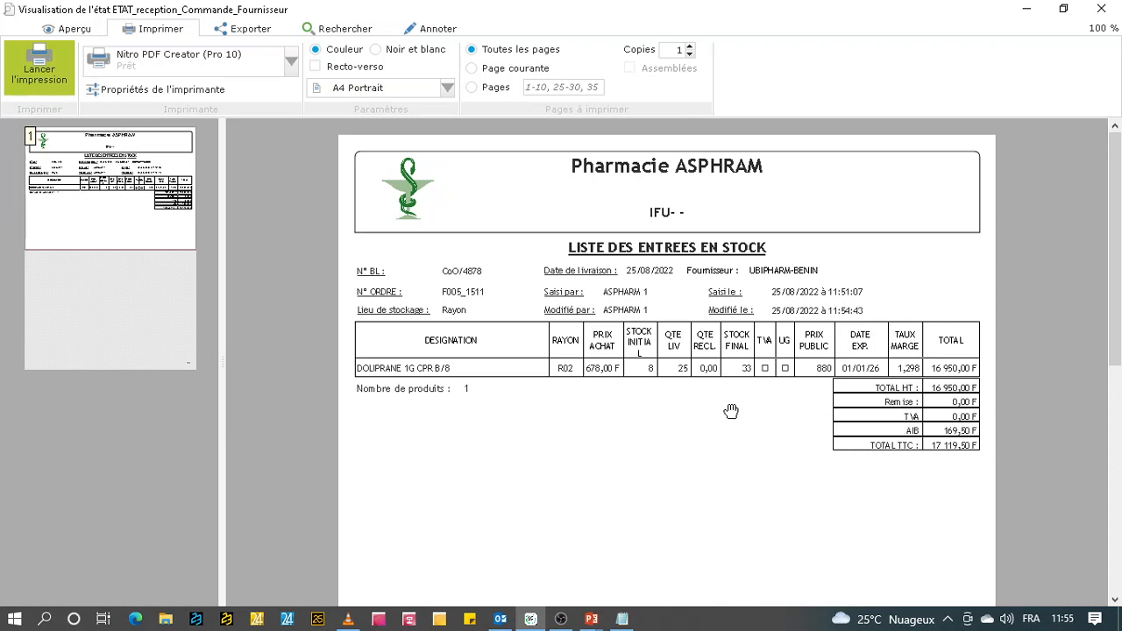
left_click(1101, 8)
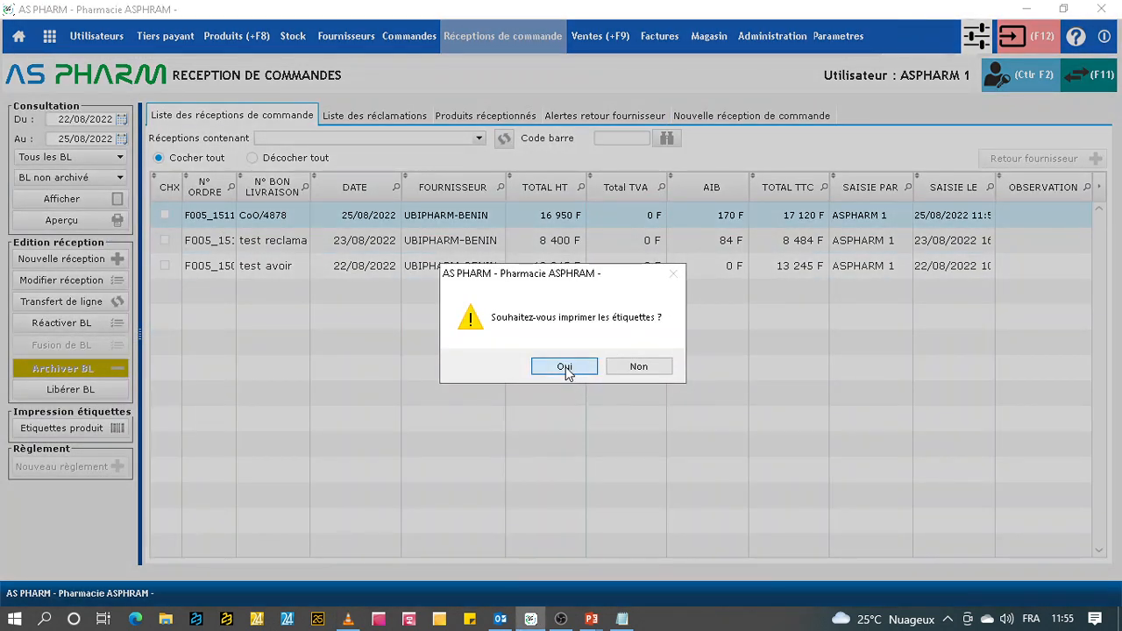
Step: Generate the DOLIPRANE product labels in the 84-label format and look over the sheet in an enlarged preview
left_click(564, 367)
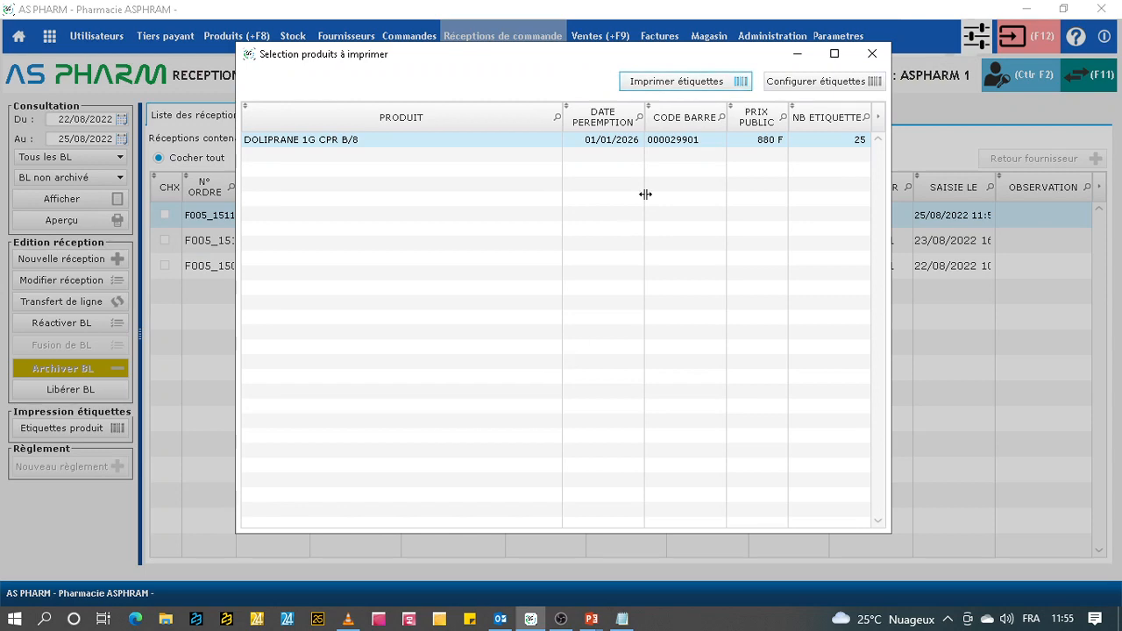
left_click(720, 81)
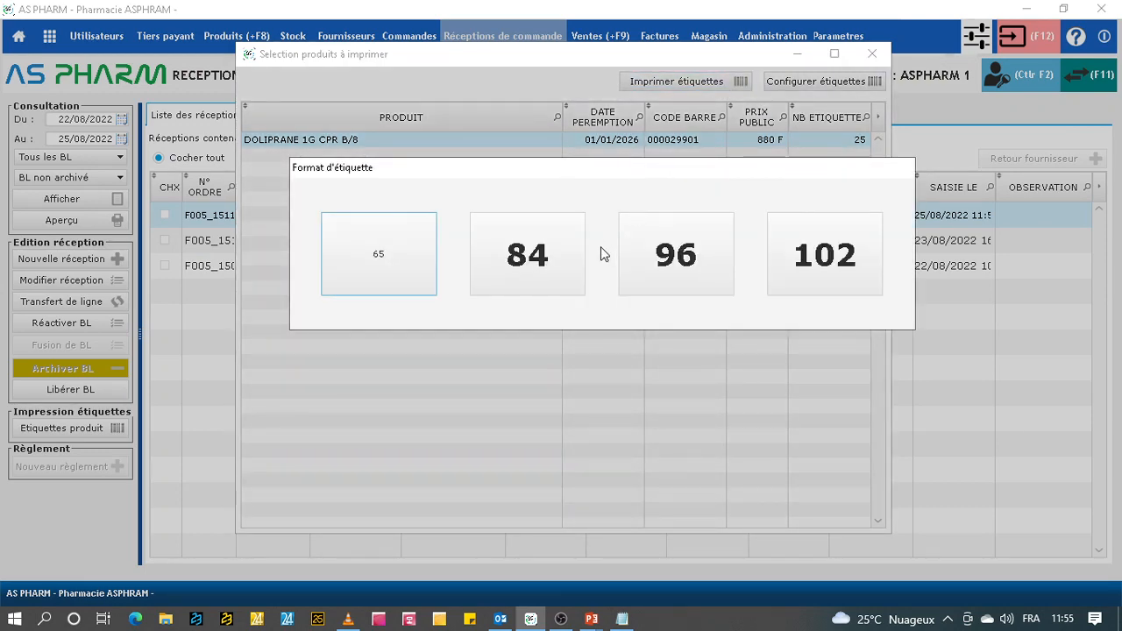
left_click(555, 267)
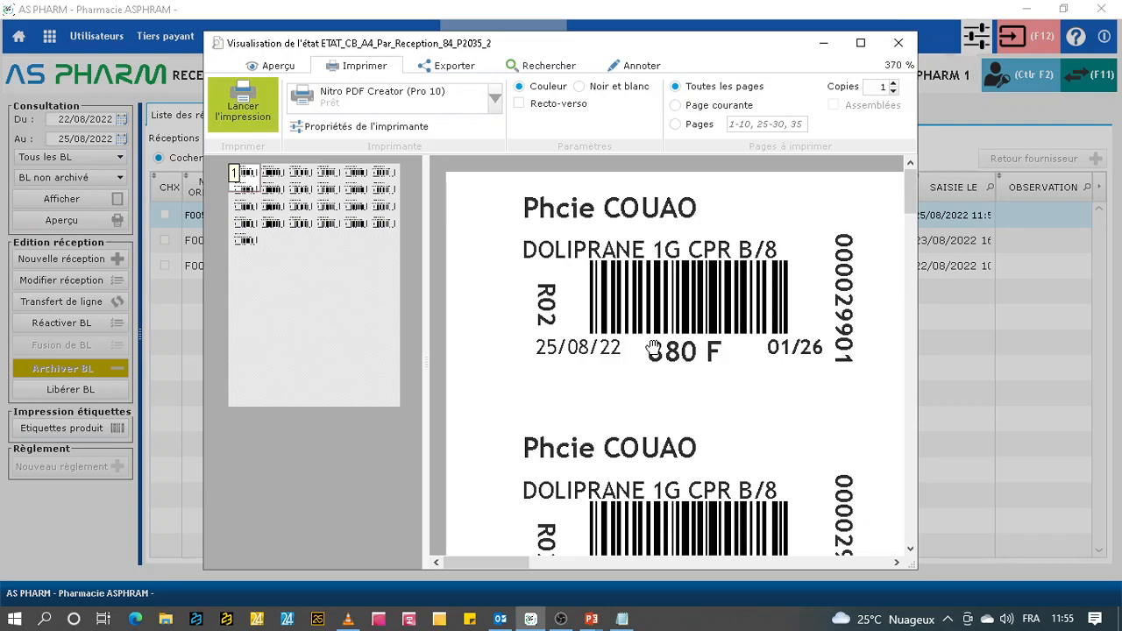
scroll(648, 359, "down", 5)
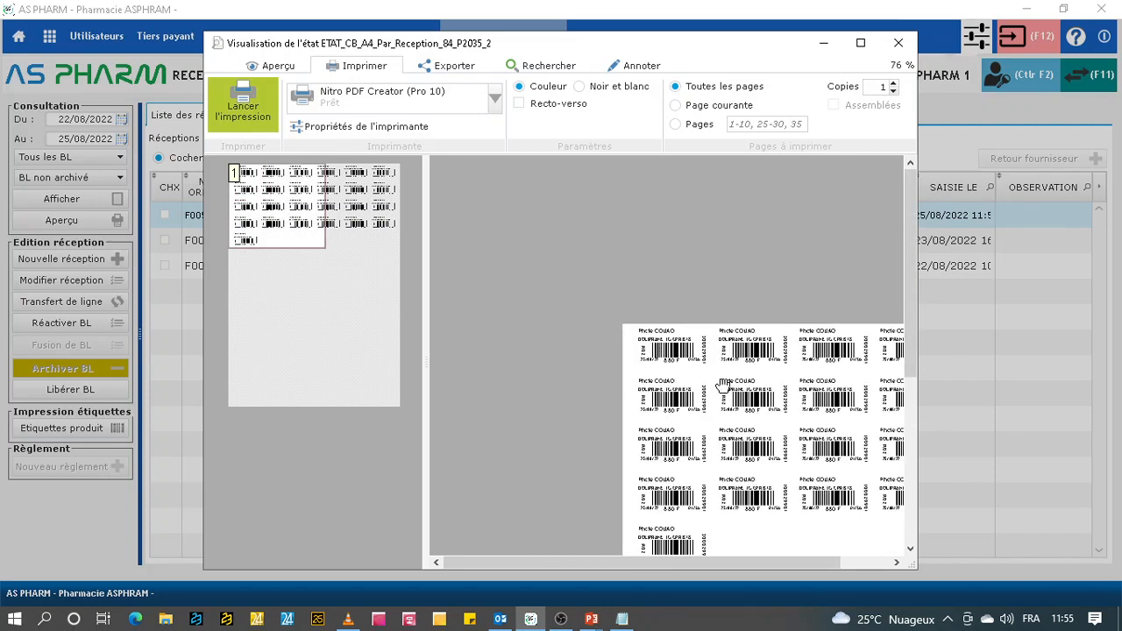
left_click(861, 44)
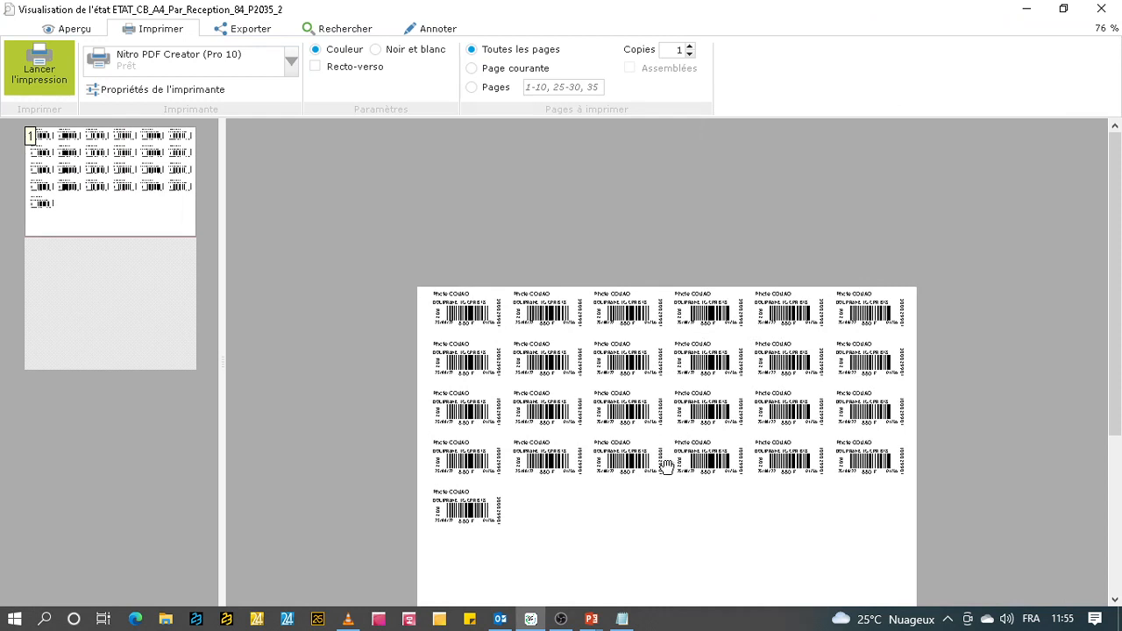
scroll(666, 465, "up", 1)
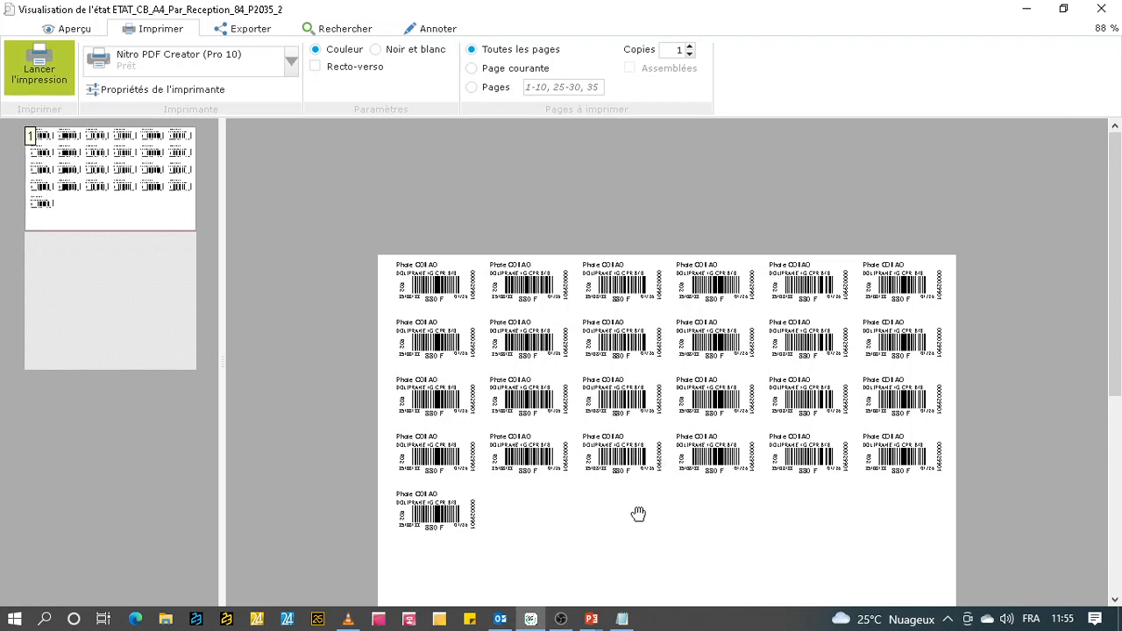
Step: Close the label preview and the product selection window, and leave the order reception screen
left_click(1101, 8)
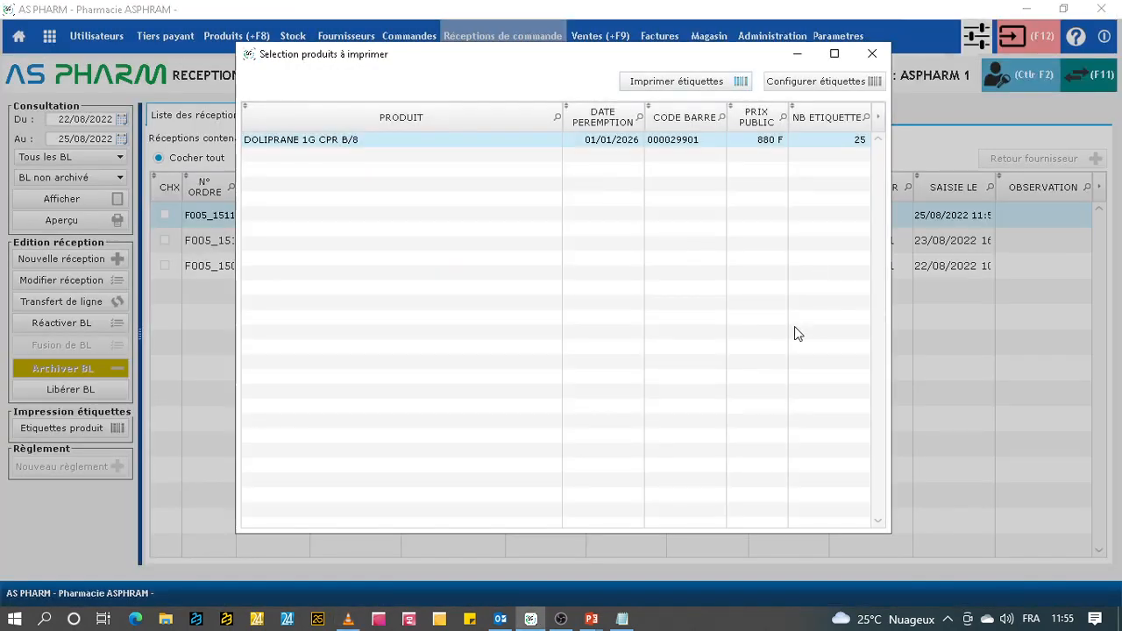
left_click(874, 54)
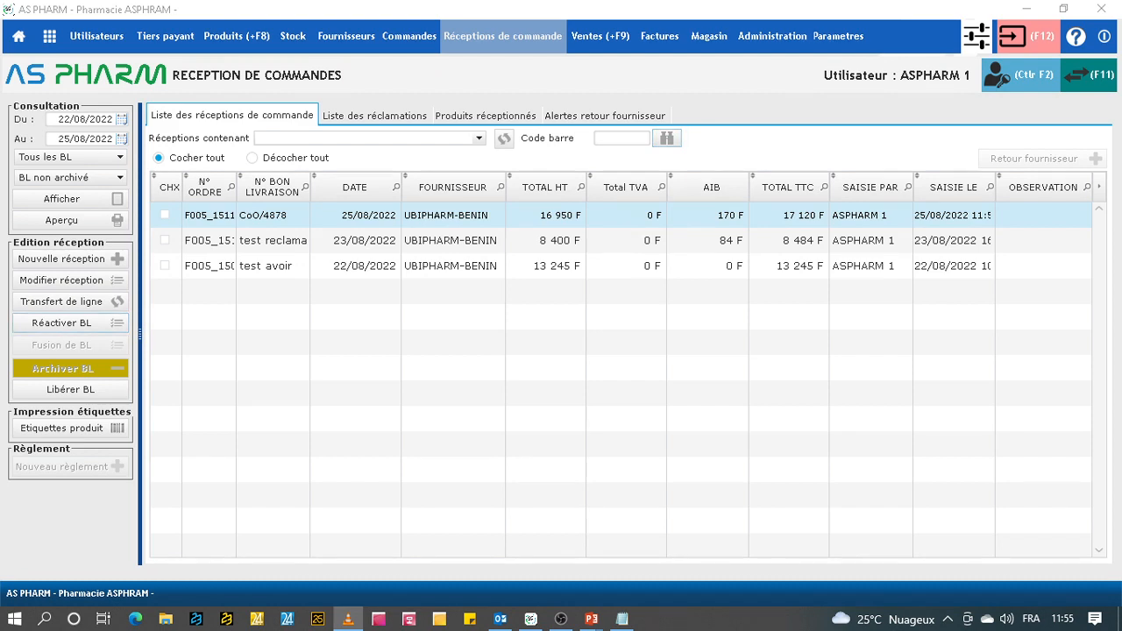
left_click(1028, 44)
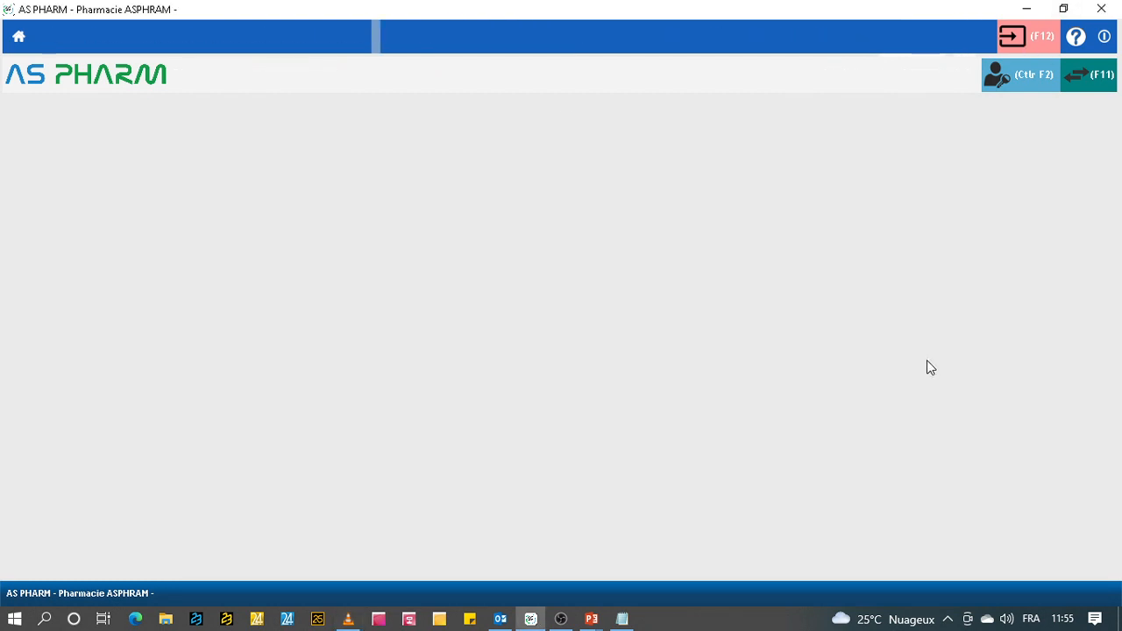